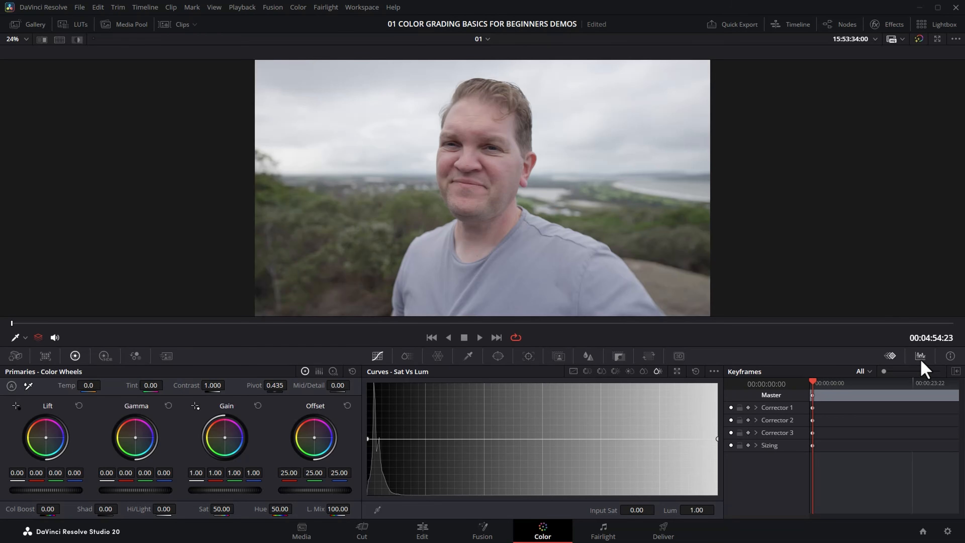
Step: Switch the scope to the luma Waveform, raise the portrait's contrast, then reset it to 1.000
click(901, 372)
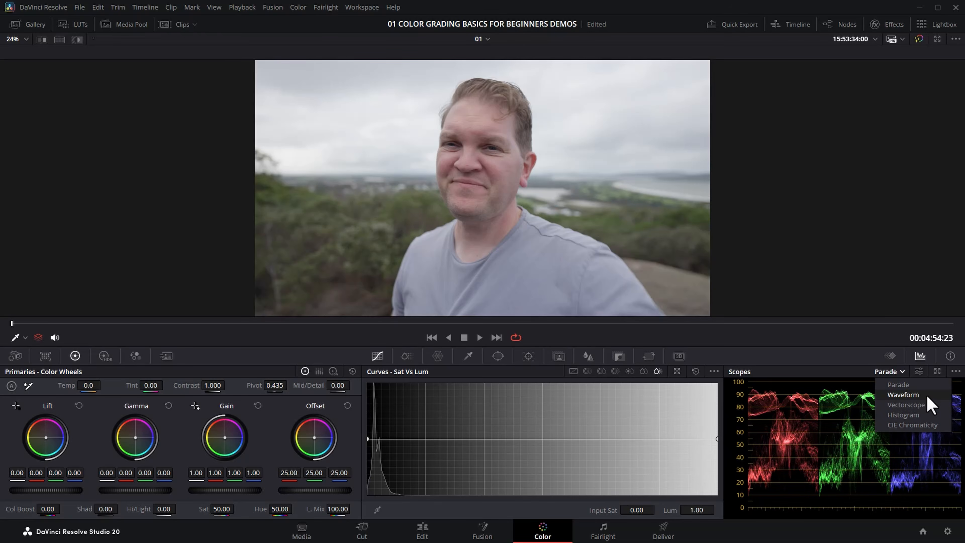
click(935, 395)
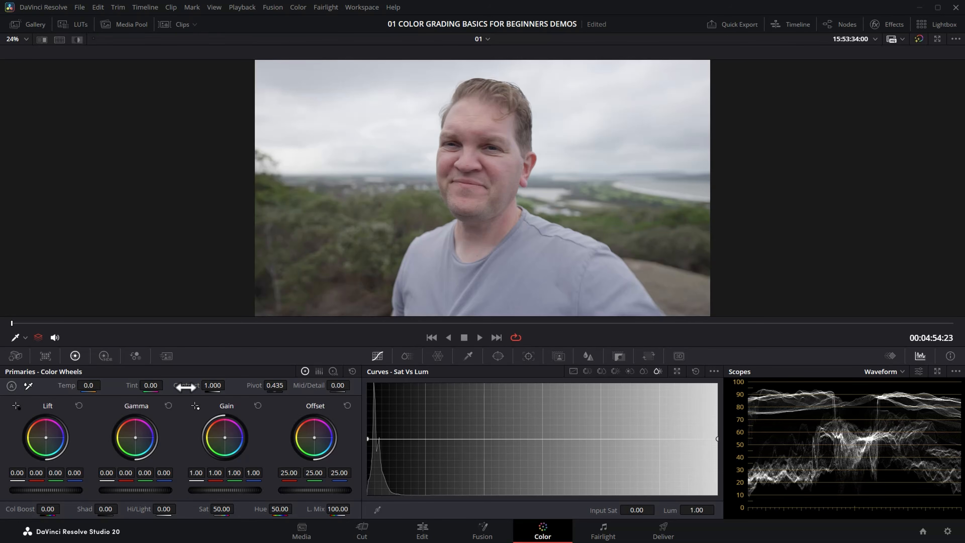
drag(185, 387, 499, 386)
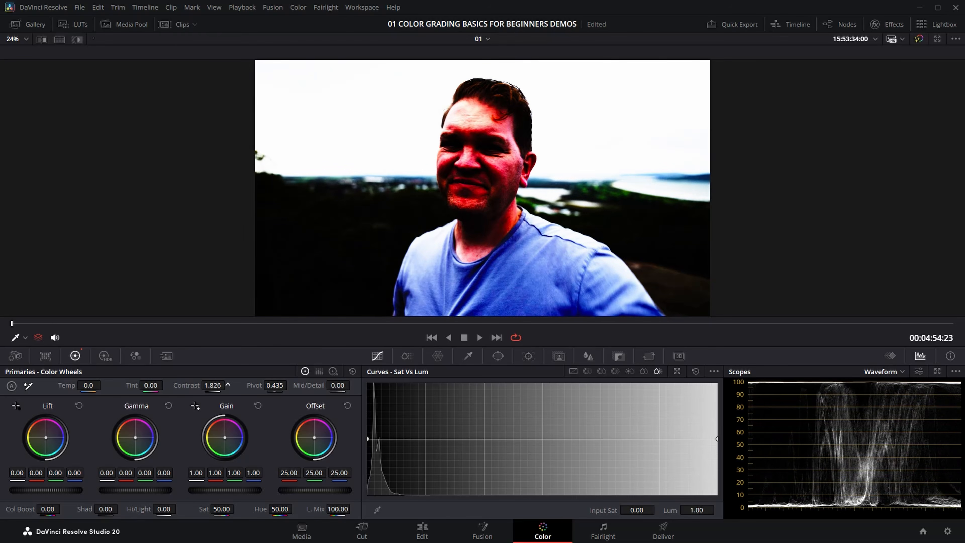
double_click(191, 383)
Step: Raise, then lower the portrait's contrast, resetting it to 1.000 after each
drag(223, 385, 229, 385)
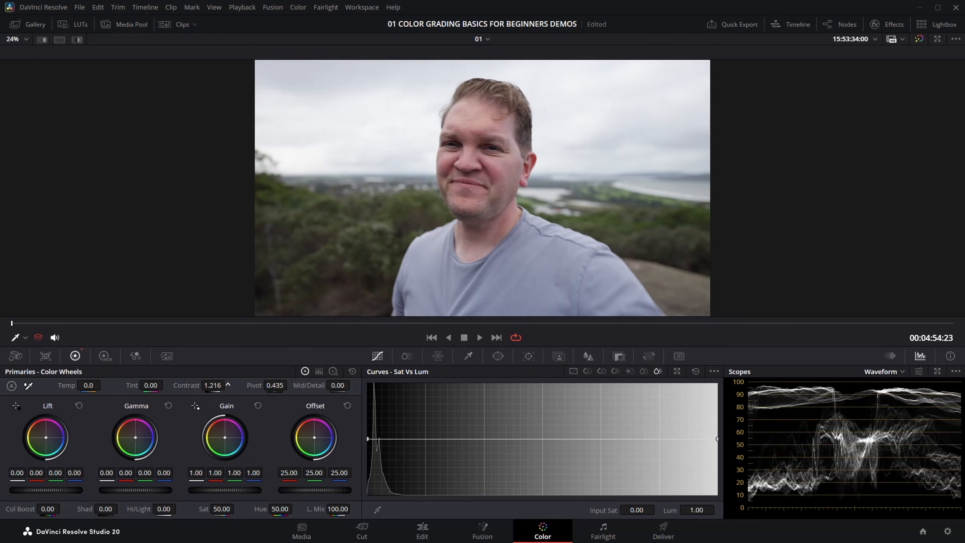
drag(227, 385, 227, 384)
double_click(186, 385)
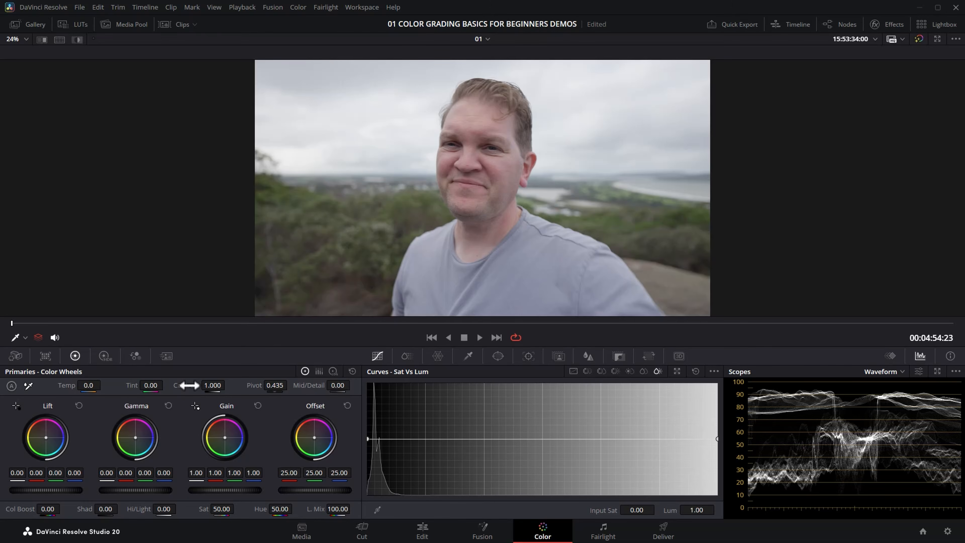
drag(189, 385, 88, 385)
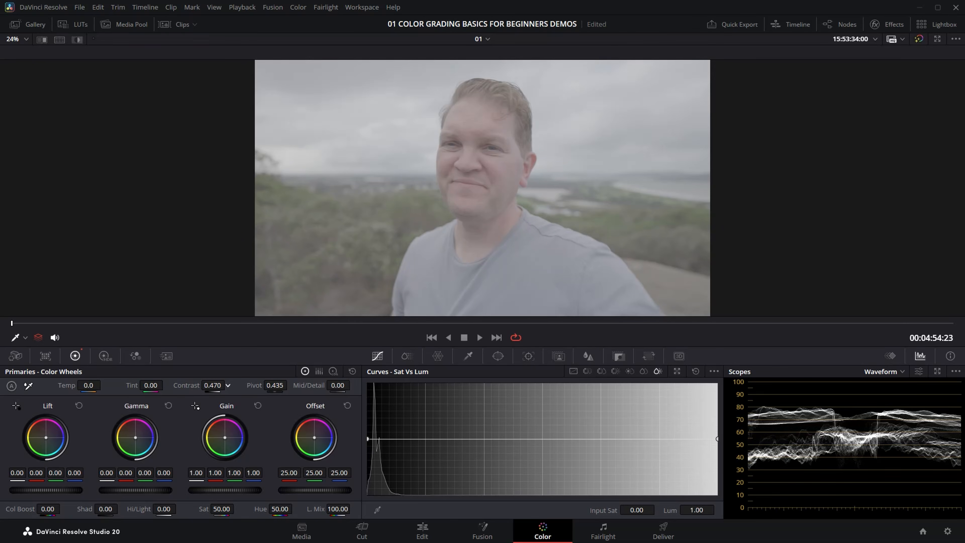
double_click(191, 386)
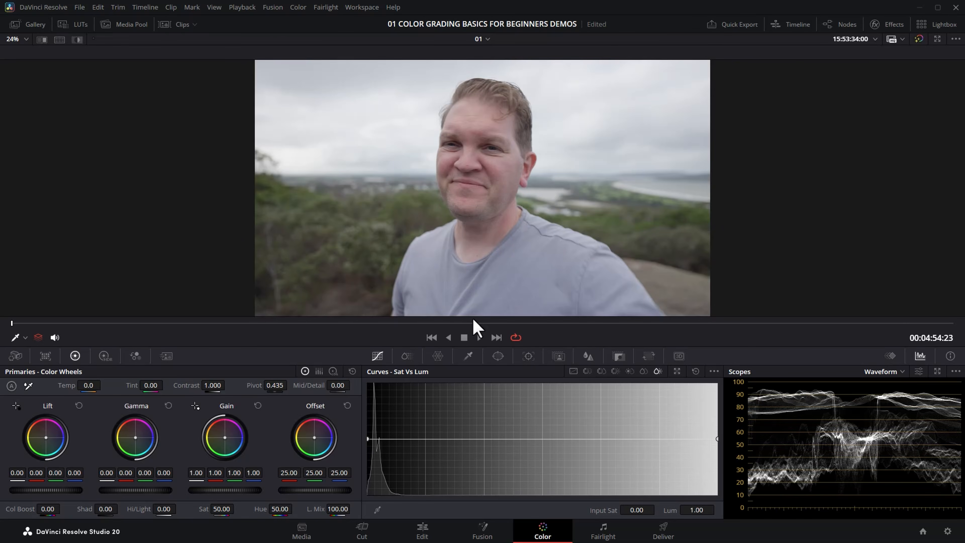
click(432, 337)
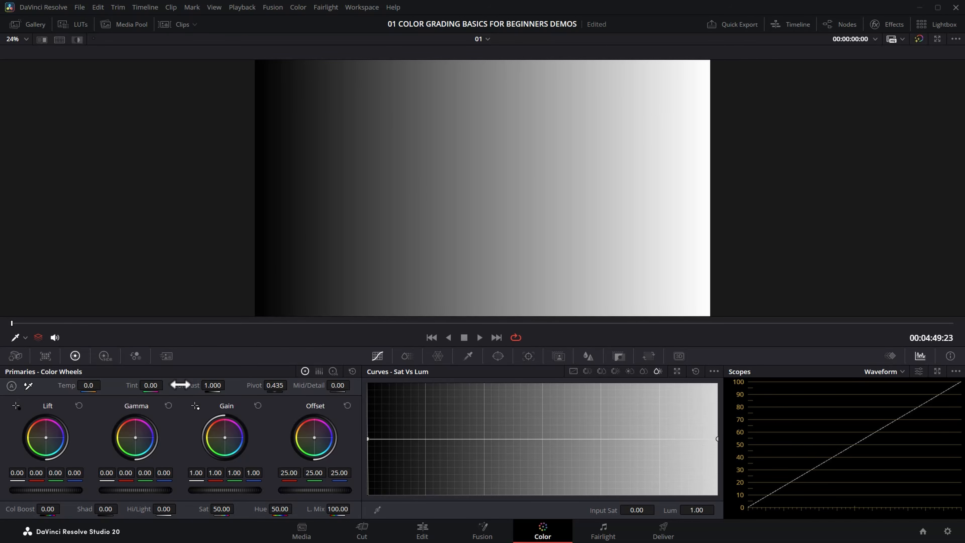
drag(213, 385, 290, 384)
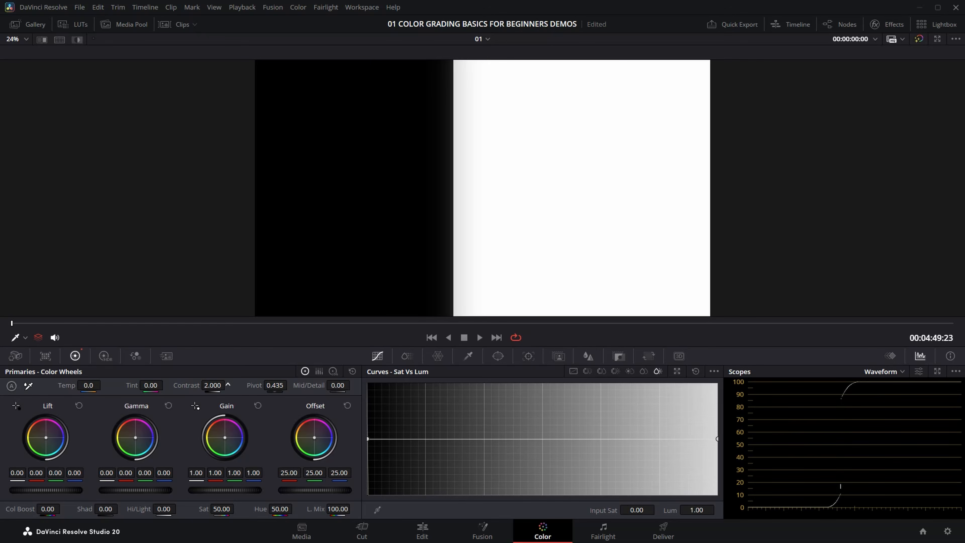
double_click(186, 386)
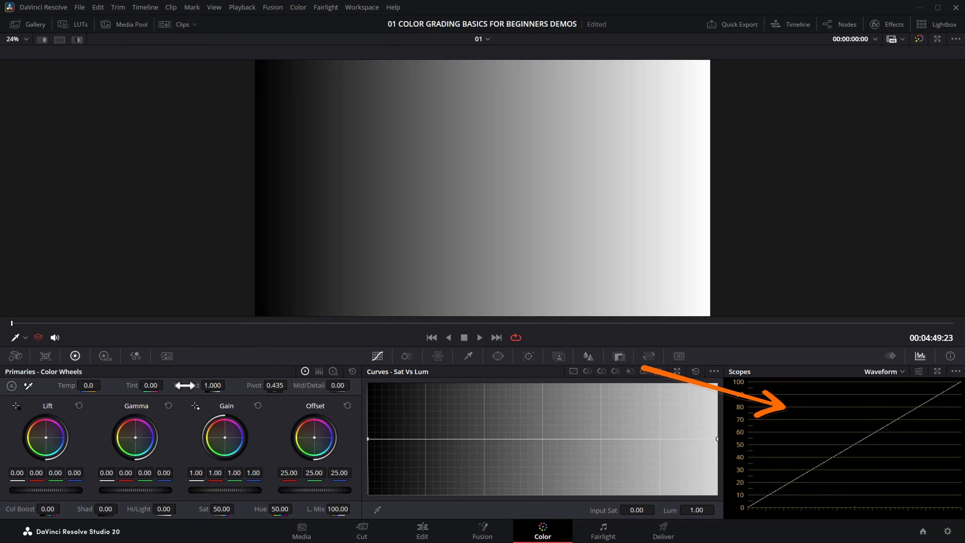
drag(224, 385, 318, 385)
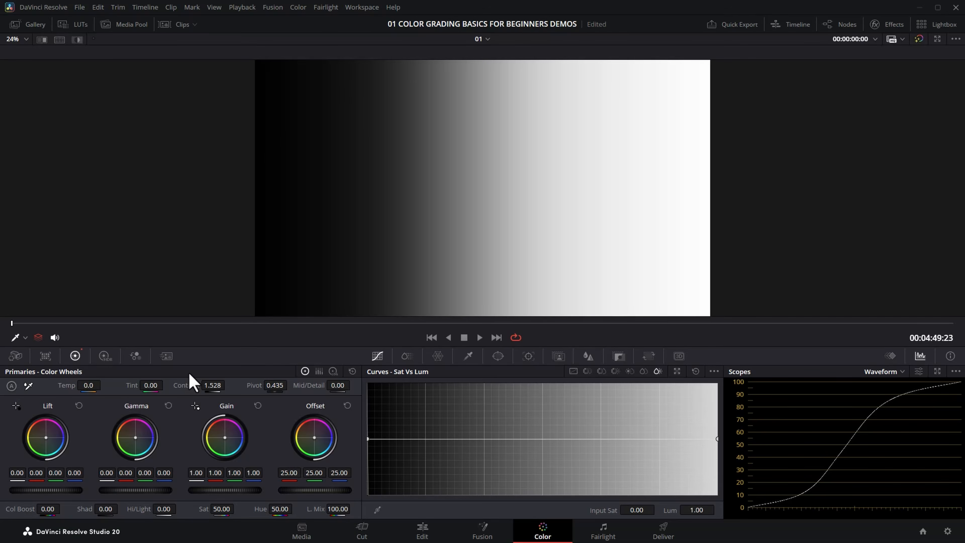
double_click(188, 379)
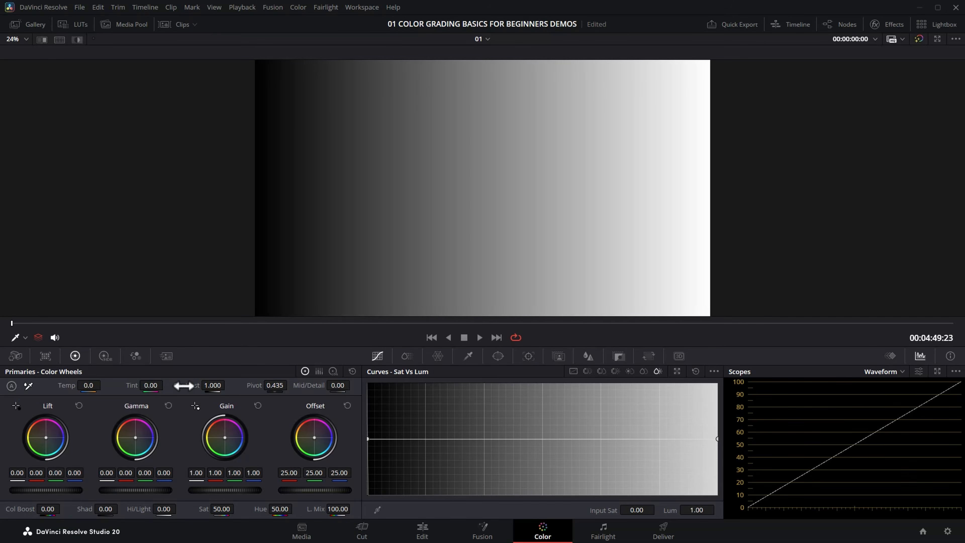
click(496, 337)
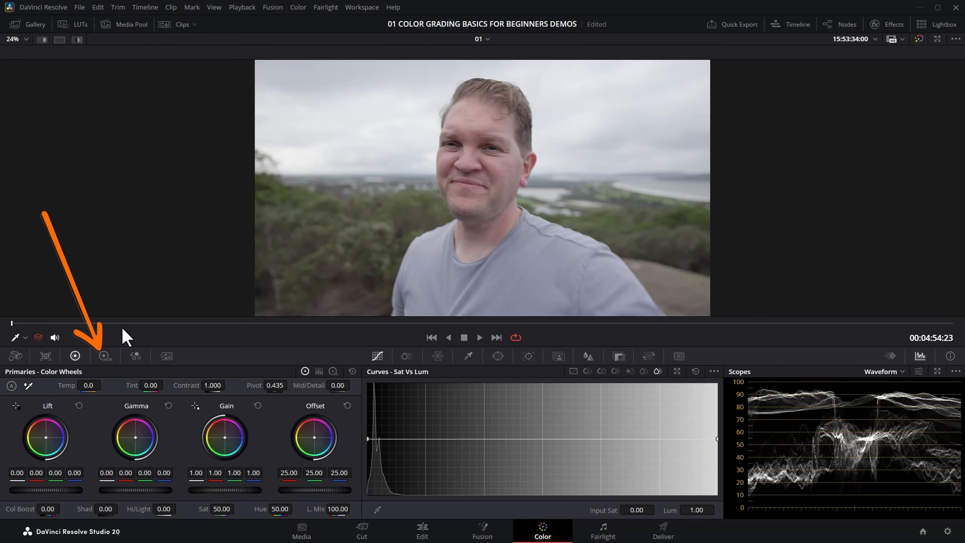
Step: Switch to the HDR Color Wheels and scrub the portrait's Cont value up and down
click(104, 356)
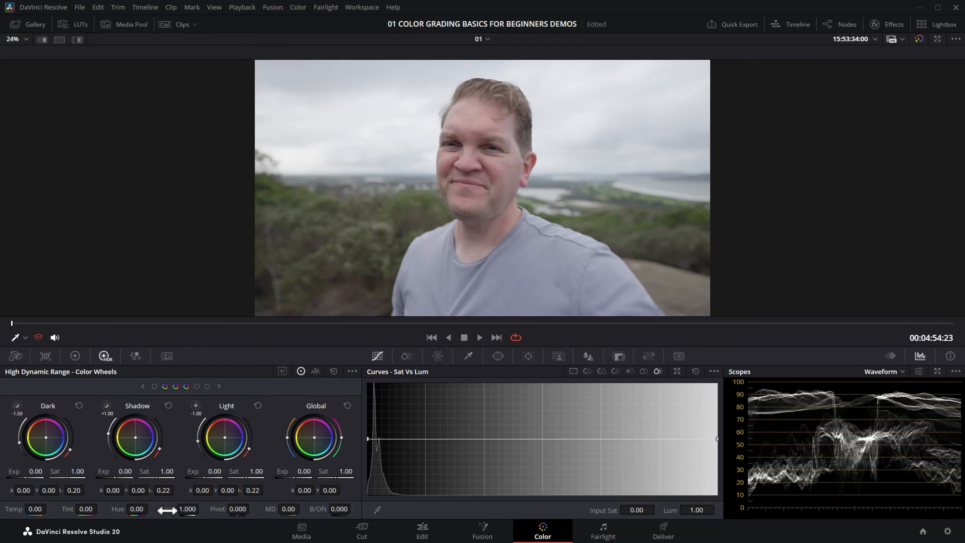
drag(165, 508, 202, 509)
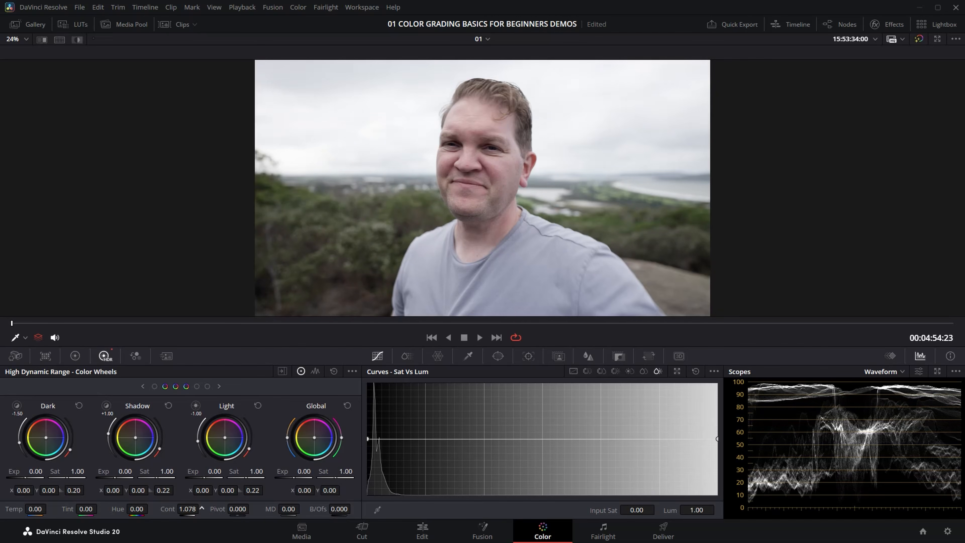
drag(202, 509, 201, 508)
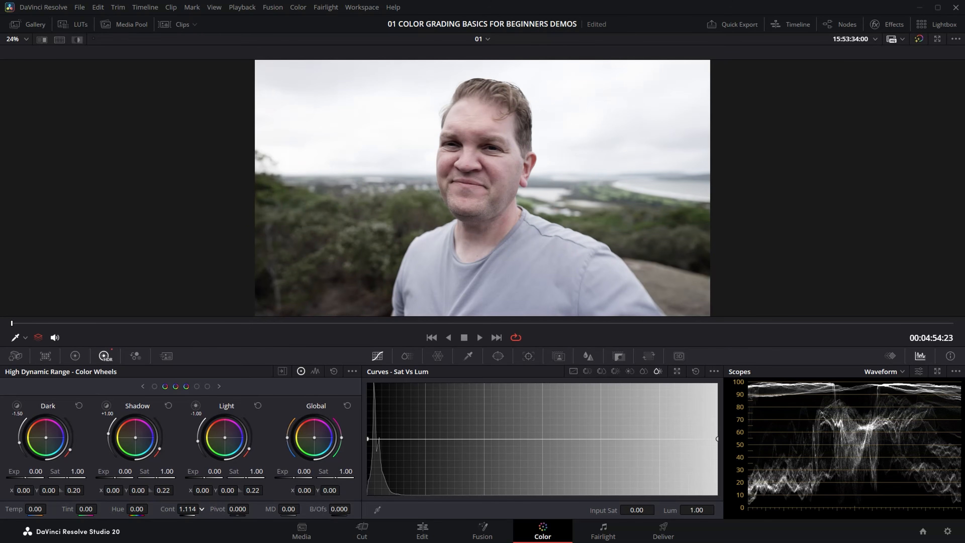
drag(201, 508, 201, 509)
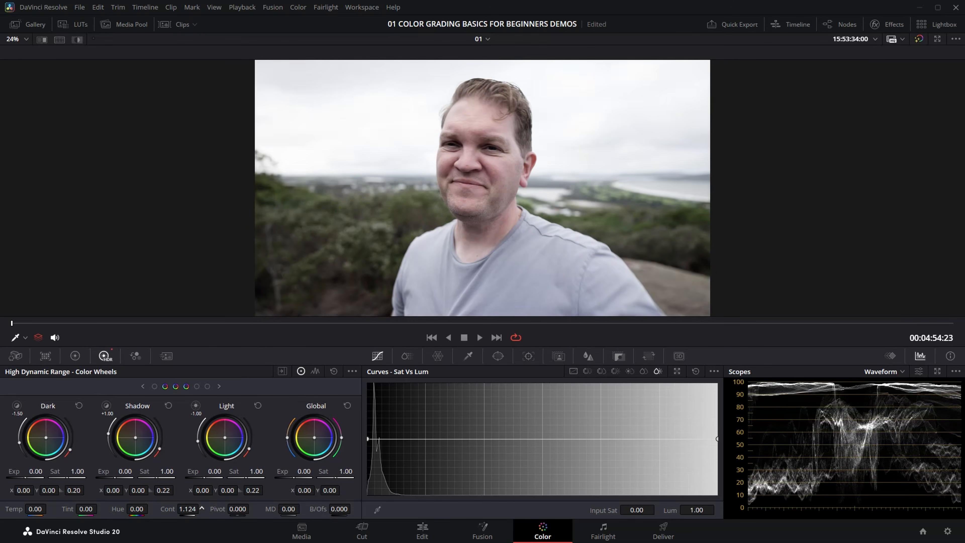
drag(202, 508, 202, 509)
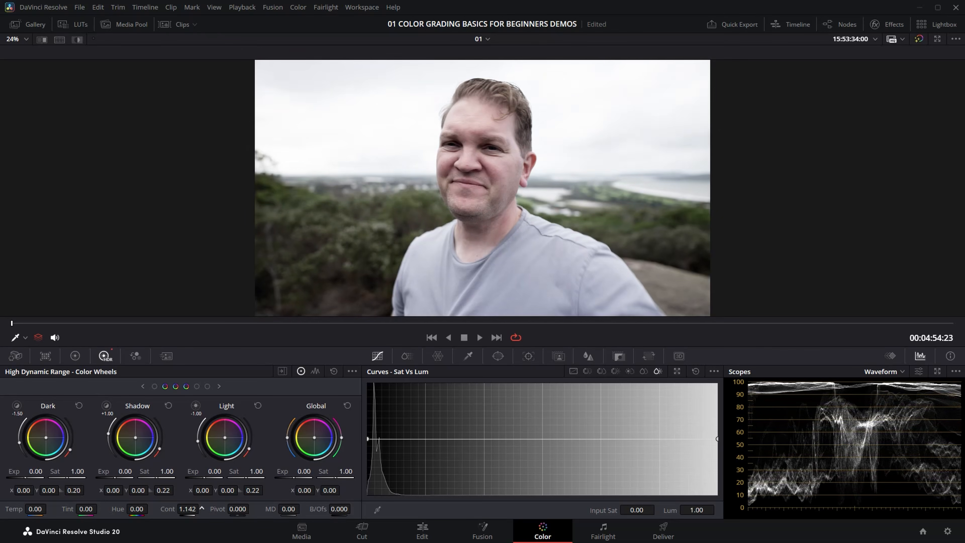
drag(202, 508, 202, 508)
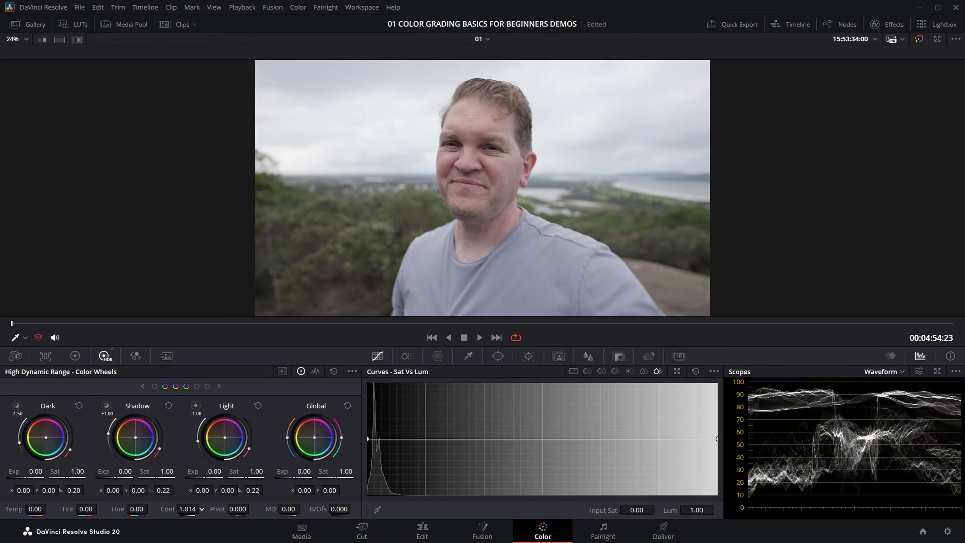
drag(202, 508, 201, 509)
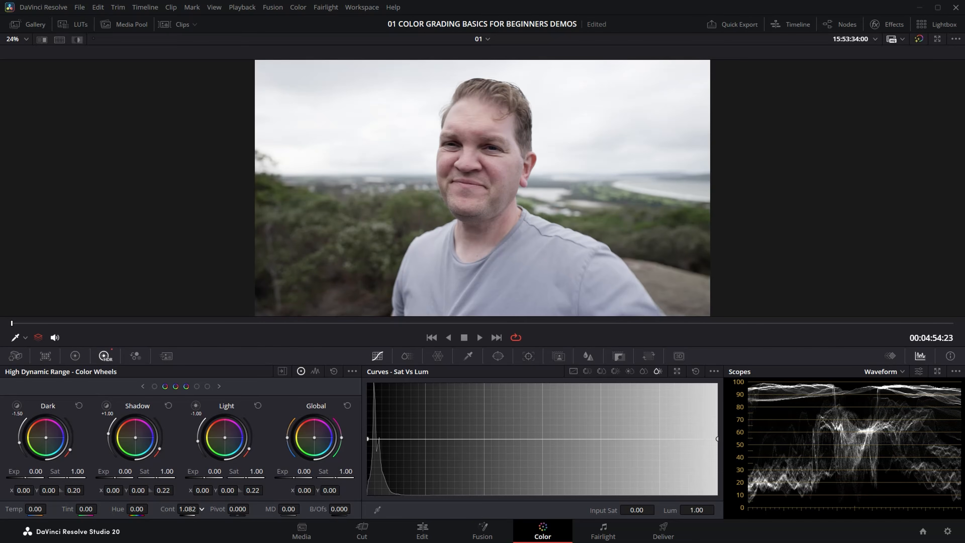
Step: Reset the HDR contrast, then test a higher primary Contrast on the portrait and reset the primaries
click(334, 371)
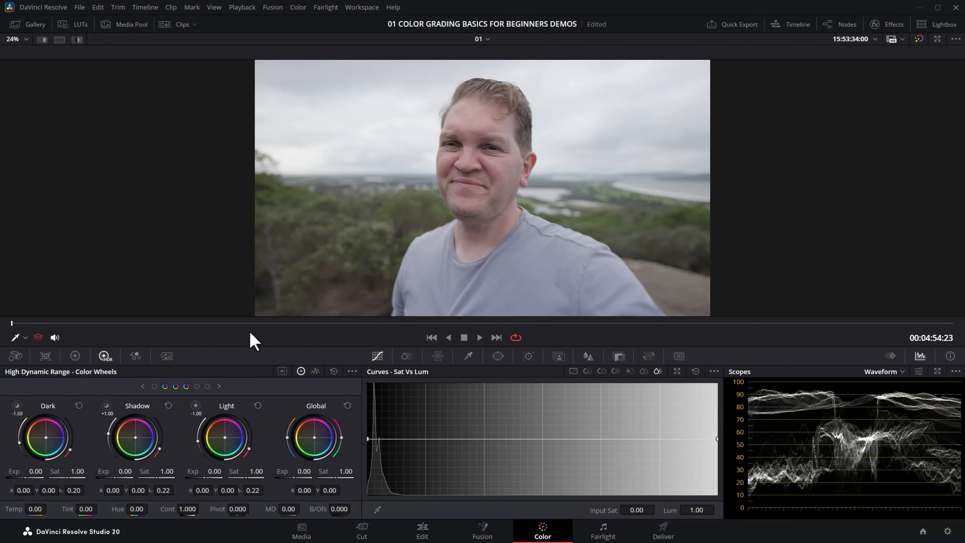
click(75, 355)
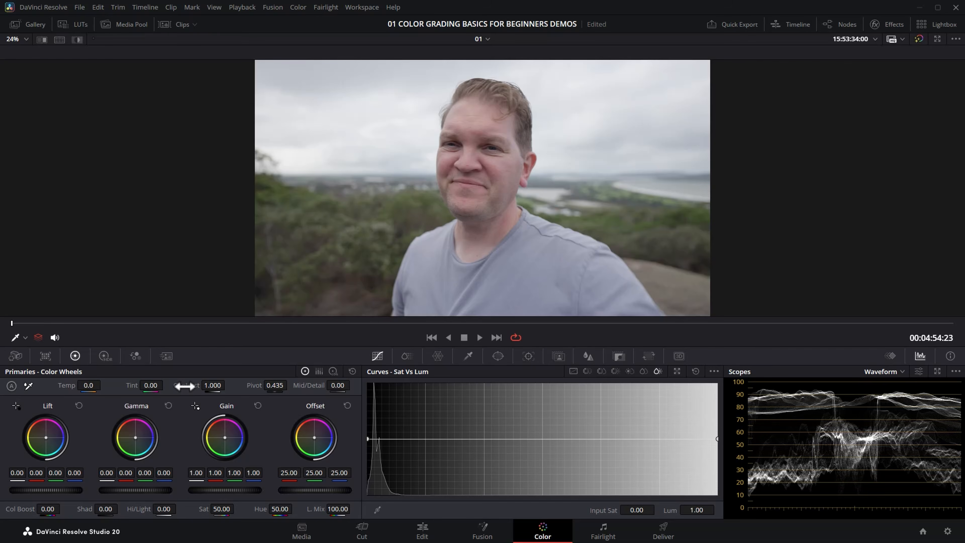
drag(184, 386, 338, 385)
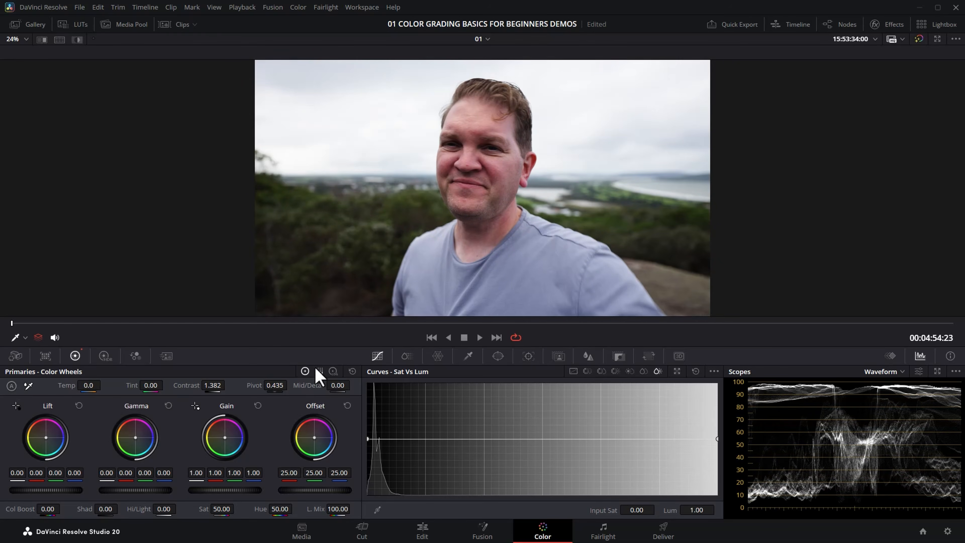
click(352, 371)
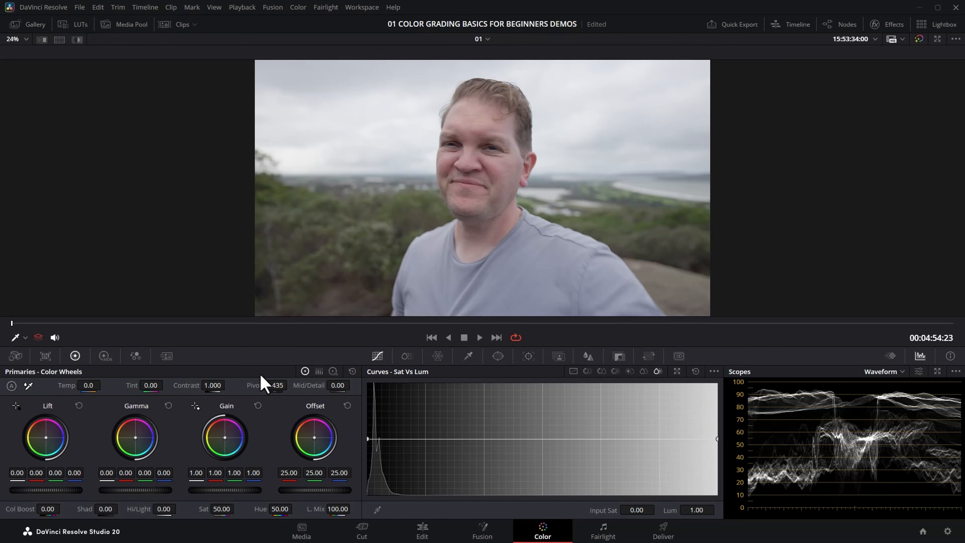
Step: In the HDR wheels, test Cont at 1.110 and Global Sat at 1.65, then reset the wheels
click(104, 356)
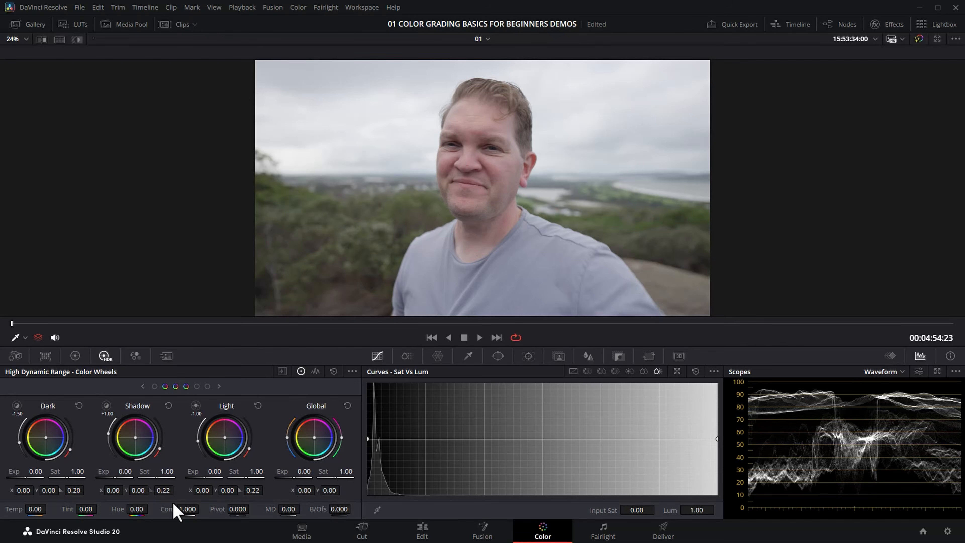
drag(187, 508, 201, 508)
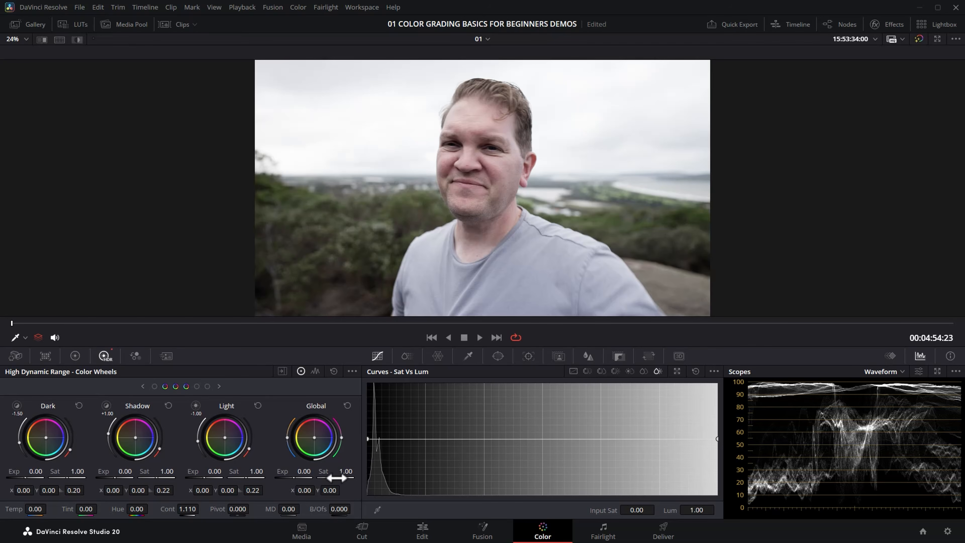
drag(345, 471, 365, 471)
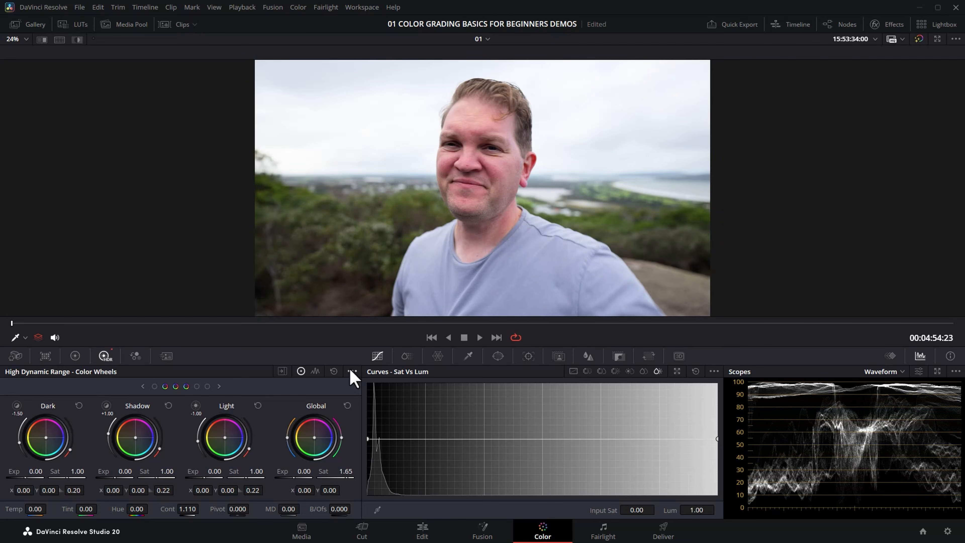
click(335, 371)
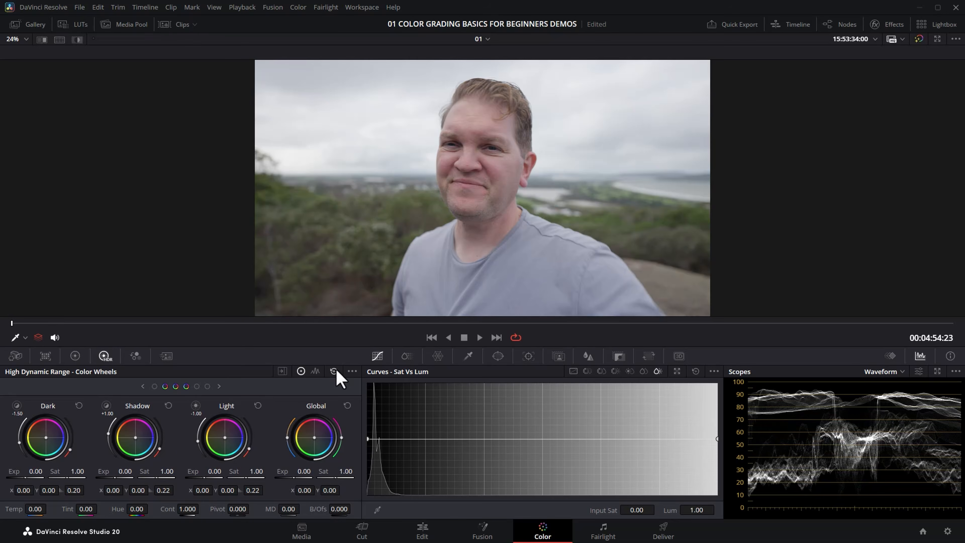
Step: Jump to the gray gradient clip and test its HDR contrast, resetting it to 1.000
click(431, 337)
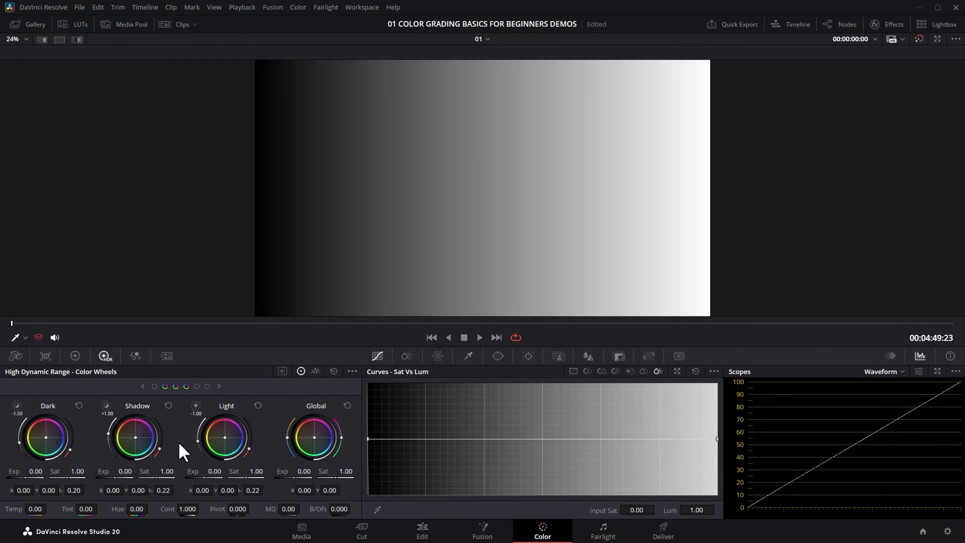
mouse_move(166, 509)
mouse_down()
mouse_move(201, 509)
mouse_move(163, 508)
mouse_up()
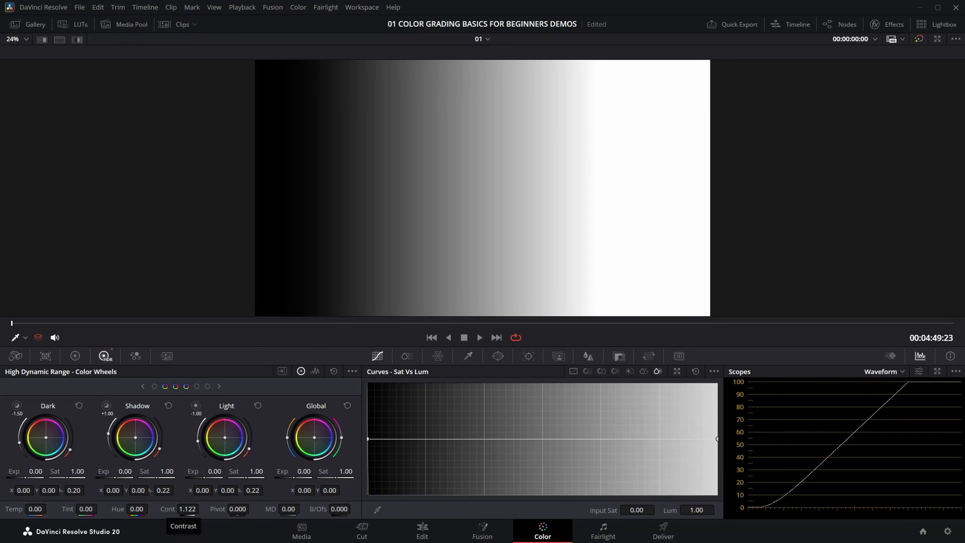
double_click(166, 508)
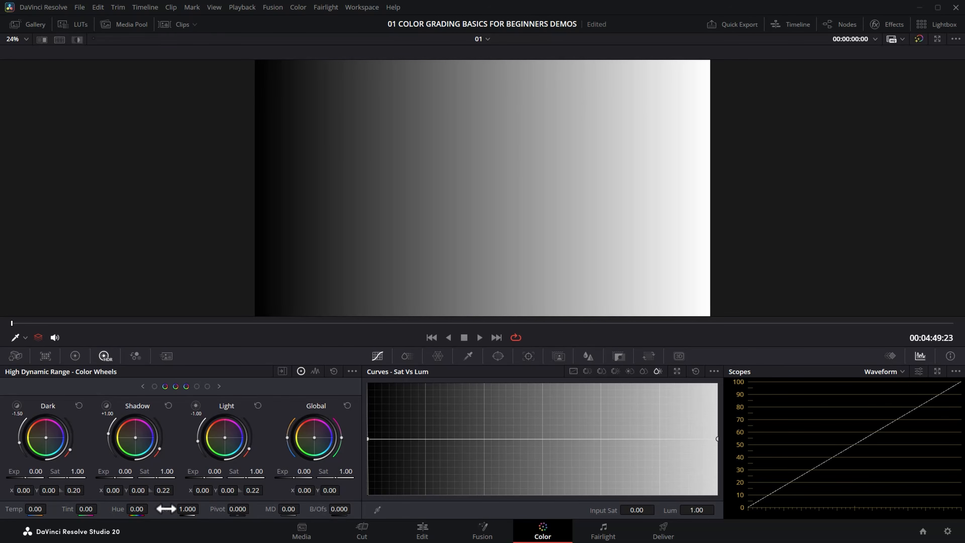
Step: In the Primary wheels, raise the gradient's Contrast and adjust its Pivot, then return to the HDR wheels
click(74, 356)
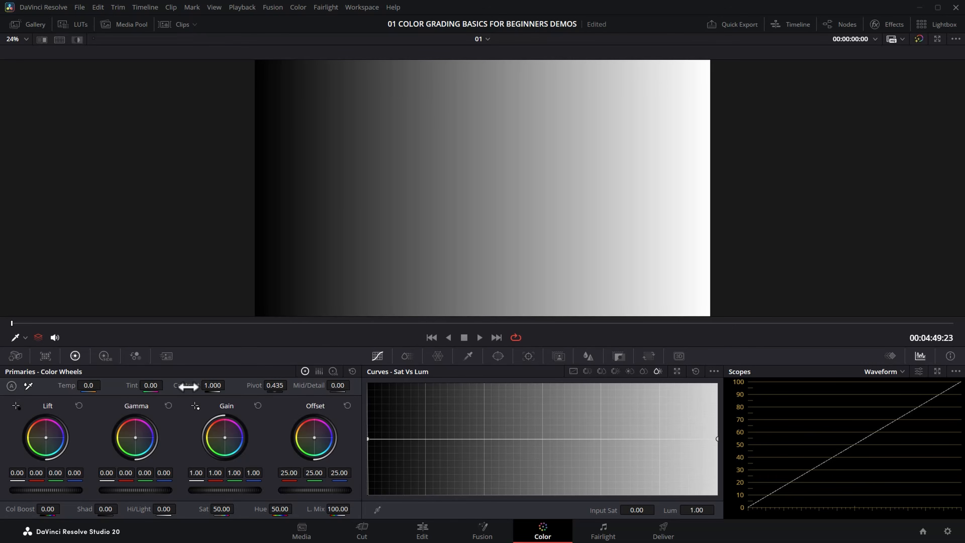
drag(218, 385, 285, 385)
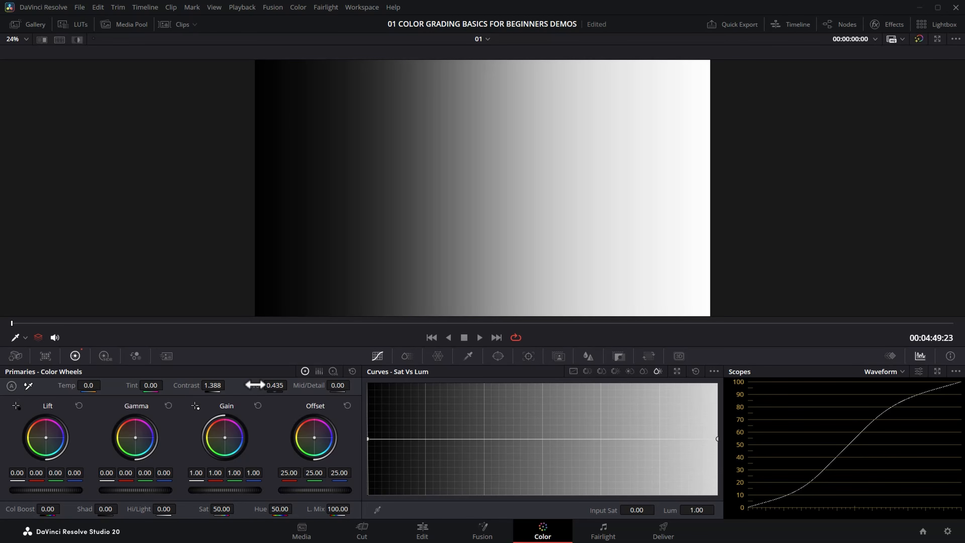
drag(274, 385, 206, 385)
drag(274, 385, 257, 382)
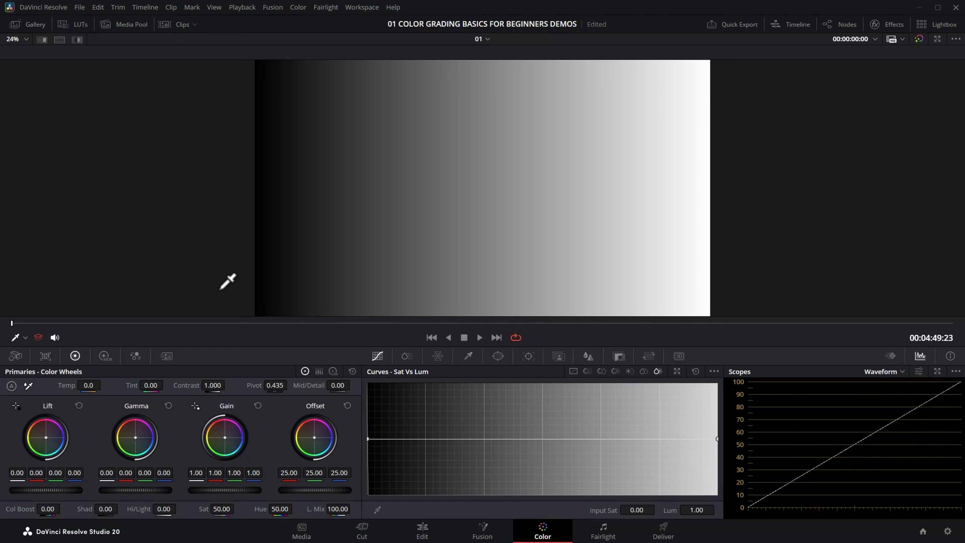
click(104, 356)
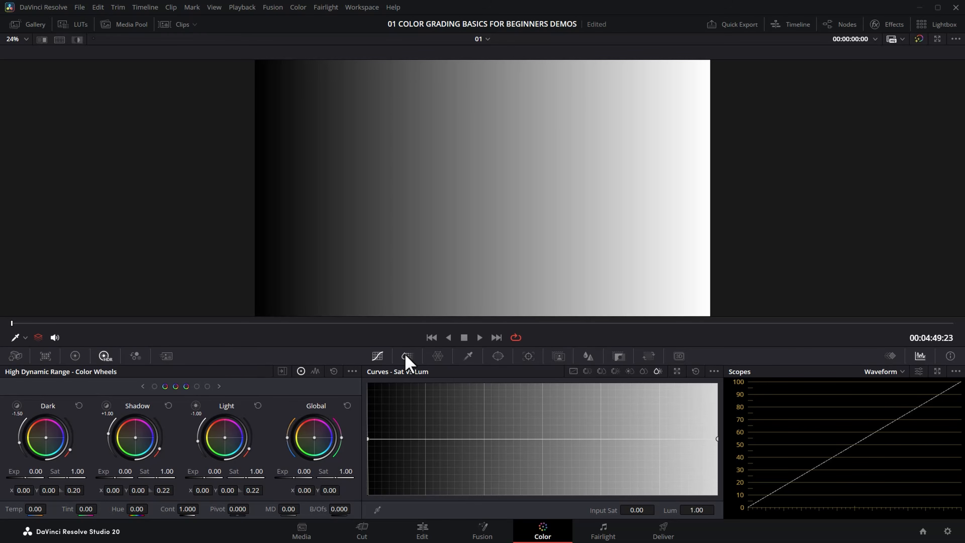
Step: Browse the Color Slice, Qualifier, Window and Hue/Lum curve palettes, ending on Custom Curves
click(437, 356)
click(468, 356)
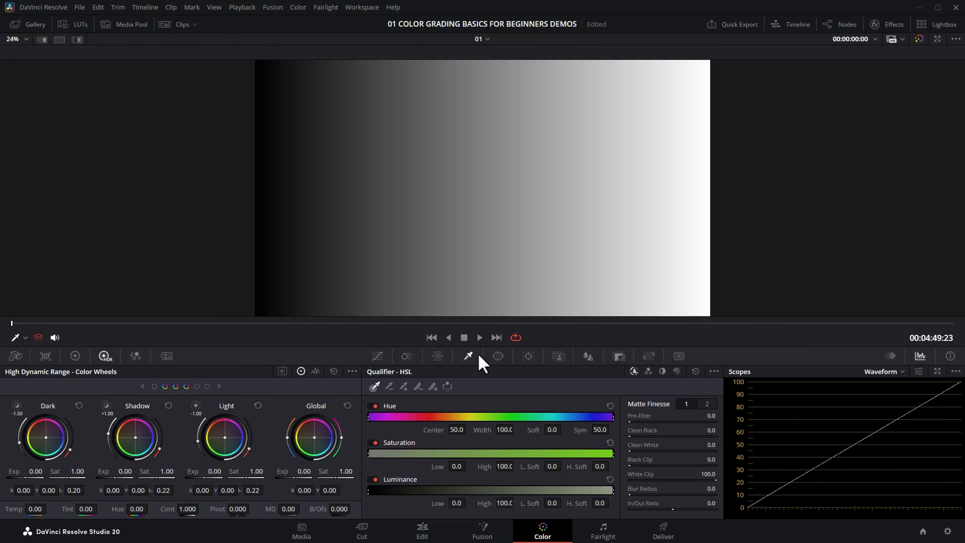
click(498, 357)
click(377, 358)
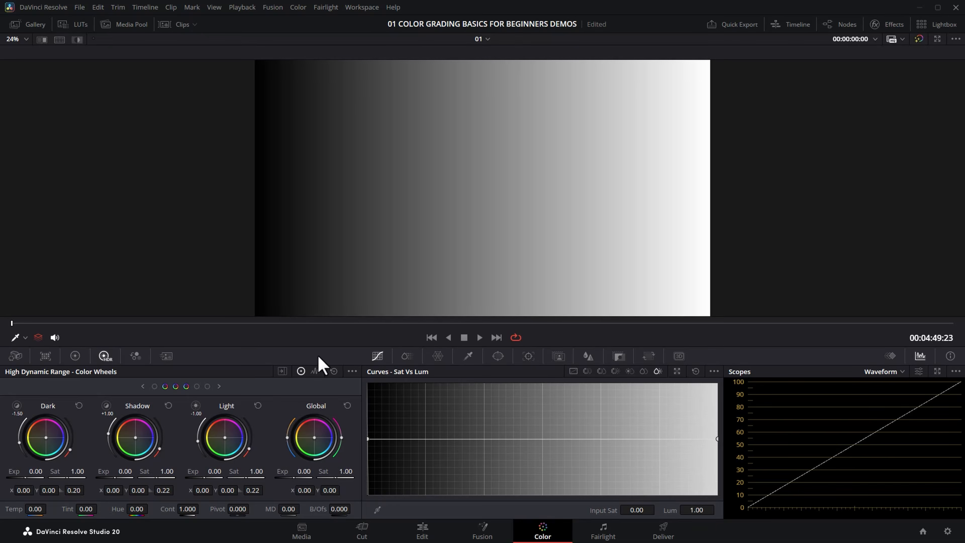
click(587, 371)
click(601, 371)
click(615, 371)
click(630, 370)
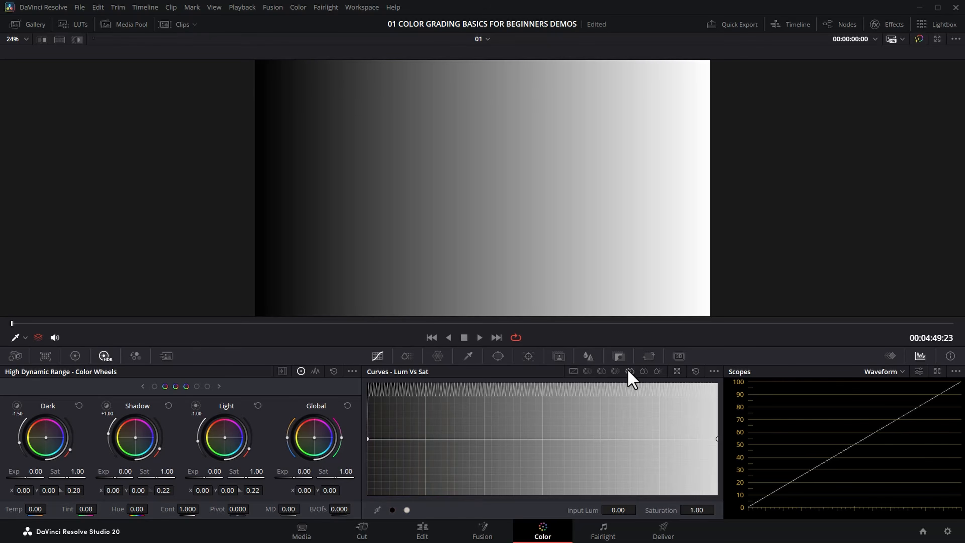
click(573, 371)
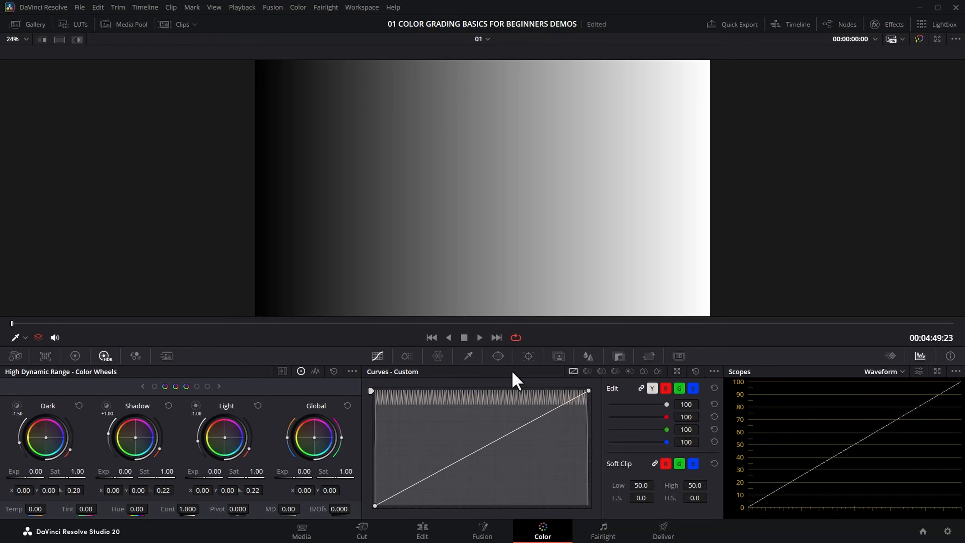
Step: Toggle the Y, R, G and B curve channels, then relink all channels
click(668, 389)
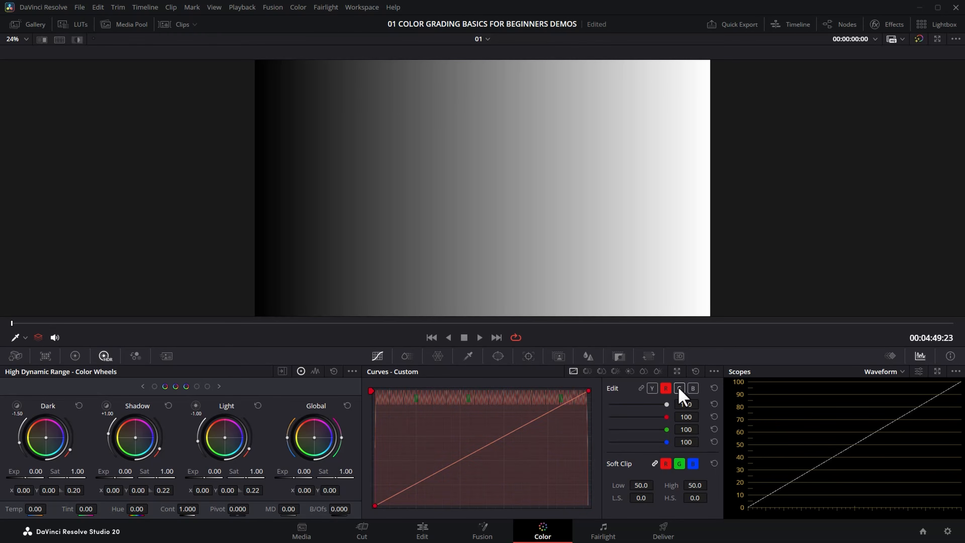
click(692, 389)
click(680, 388)
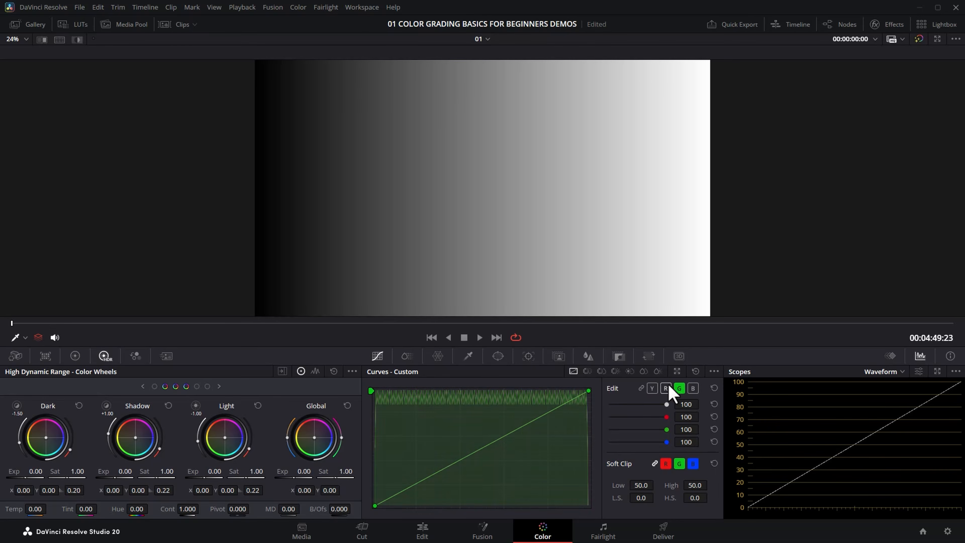
click(652, 389)
click(642, 389)
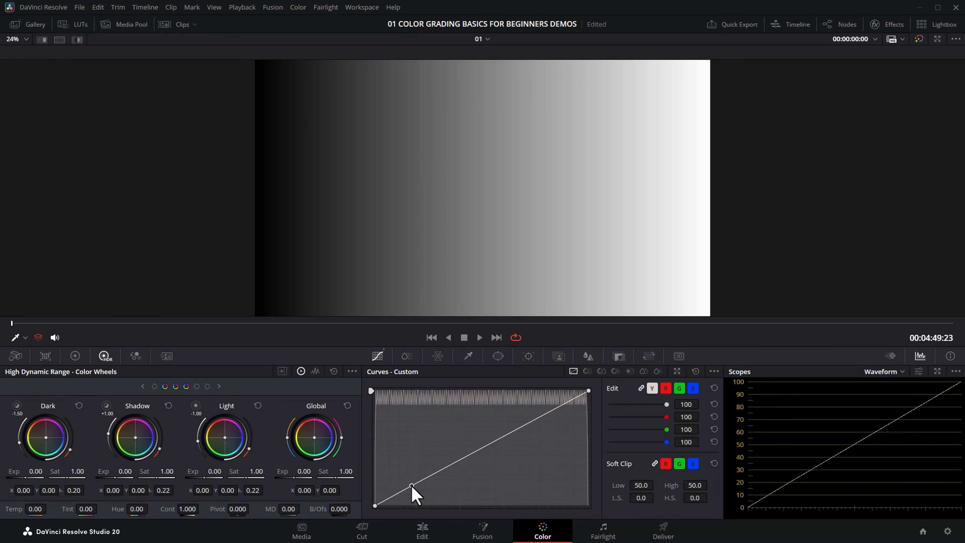
Step: Shape an S-curve by pulling the shadow point down, raising the highlight point and lowering the midpoint
drag(411, 487, 414, 493)
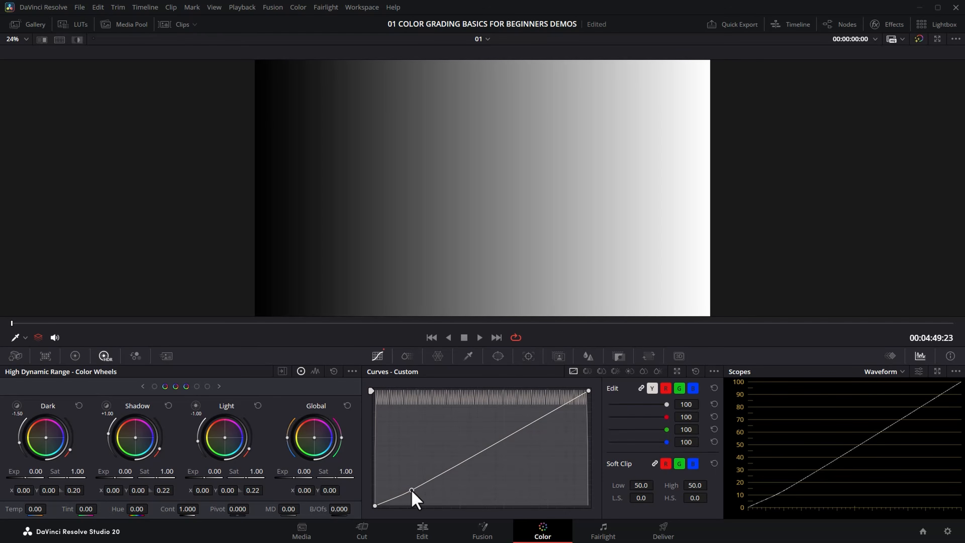
click(535, 422)
drag(537, 422, 534, 410)
drag(414, 493, 422, 495)
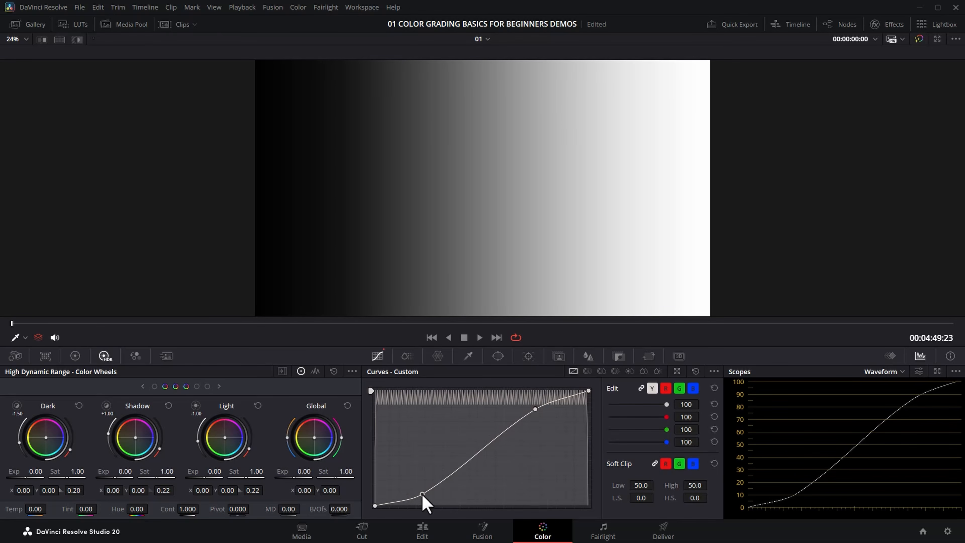
drag(535, 409, 556, 405)
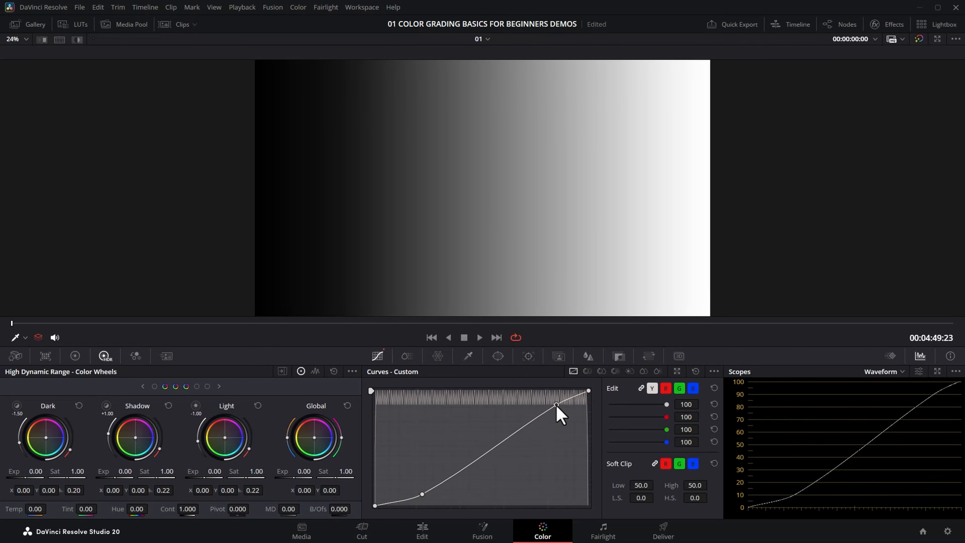
mouse_move(422, 494)
mouse_down()
mouse_move(449, 470)
mouse_move(446, 482)
mouse_move(409, 495)
mouse_up()
drag(557, 403, 537, 405)
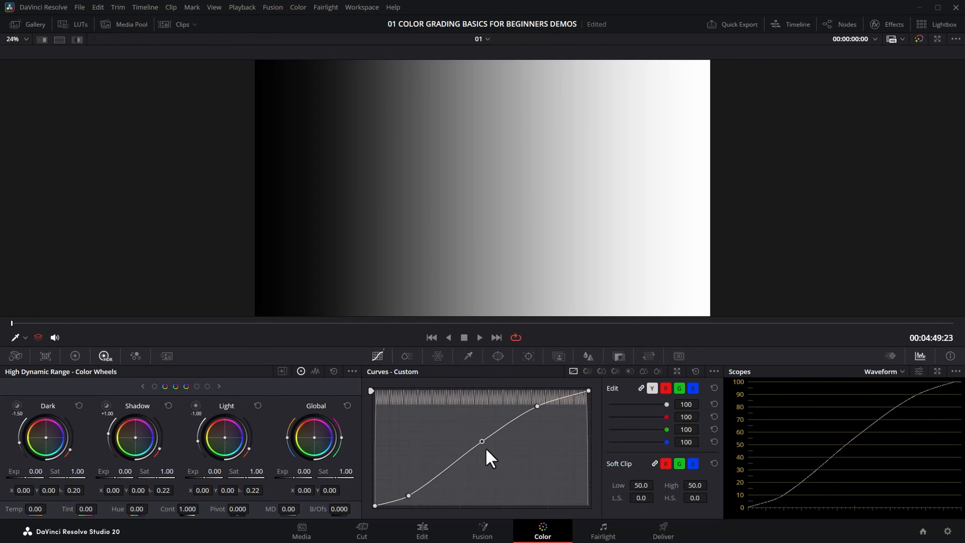
drag(482, 442, 481, 461)
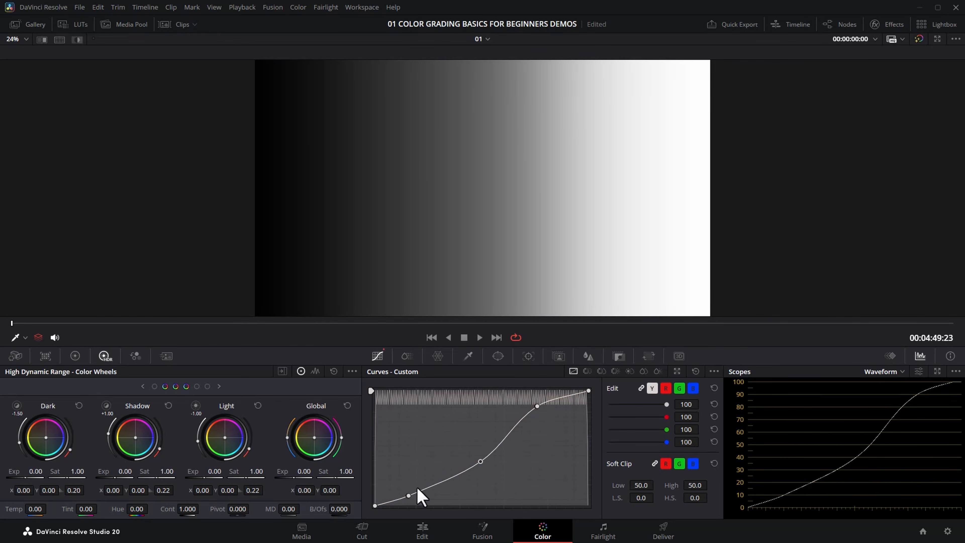
drag(413, 496, 388, 502)
mouse_move(537, 405)
mouse_down()
mouse_move(547, 402)
mouse_move(532, 397)
mouse_move(549, 400)
mouse_up()
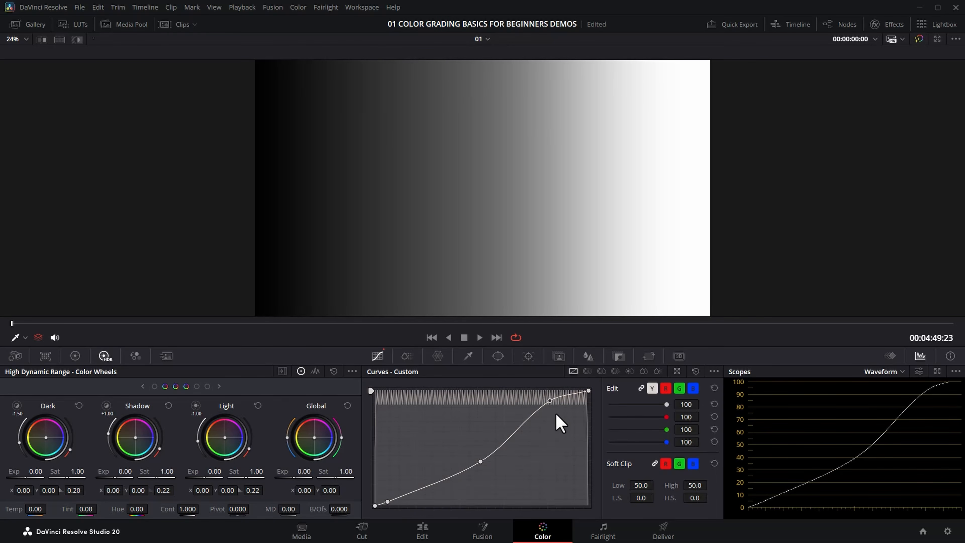